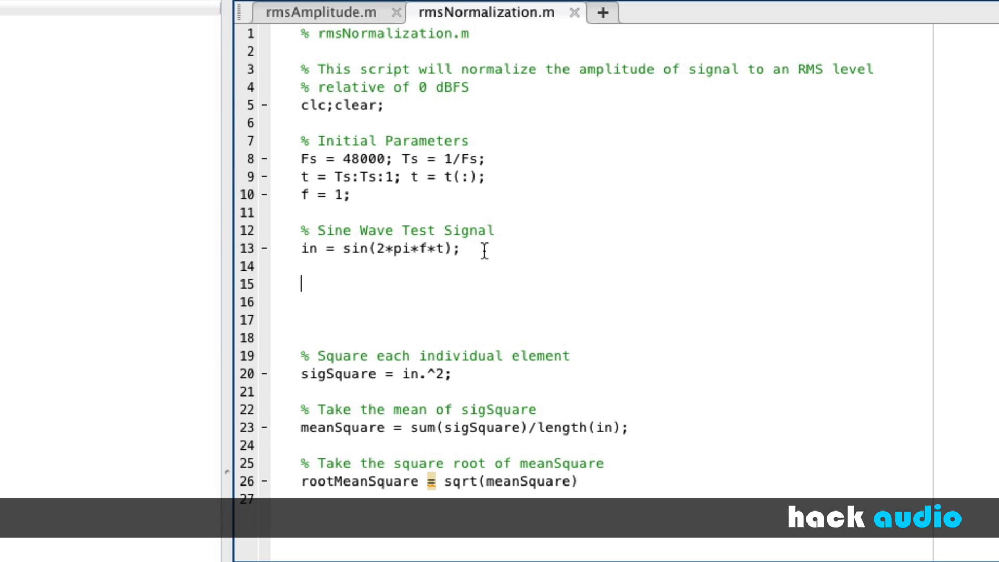
Step: Review the sine test signal and parameter lines, then run the script to print rootMeanSquare = 0.7071
drag(465, 248, 282, 254)
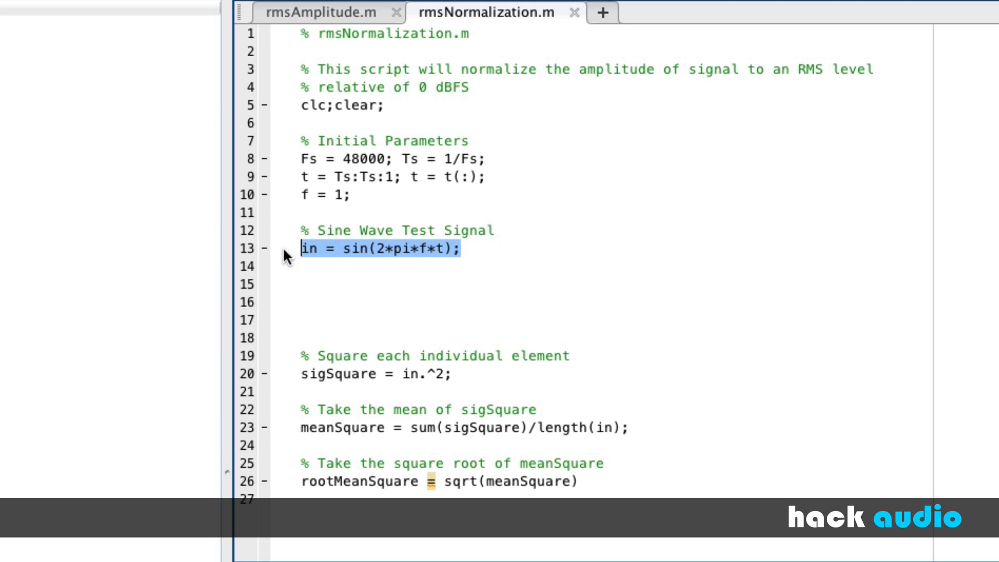
drag(351, 196, 298, 159)
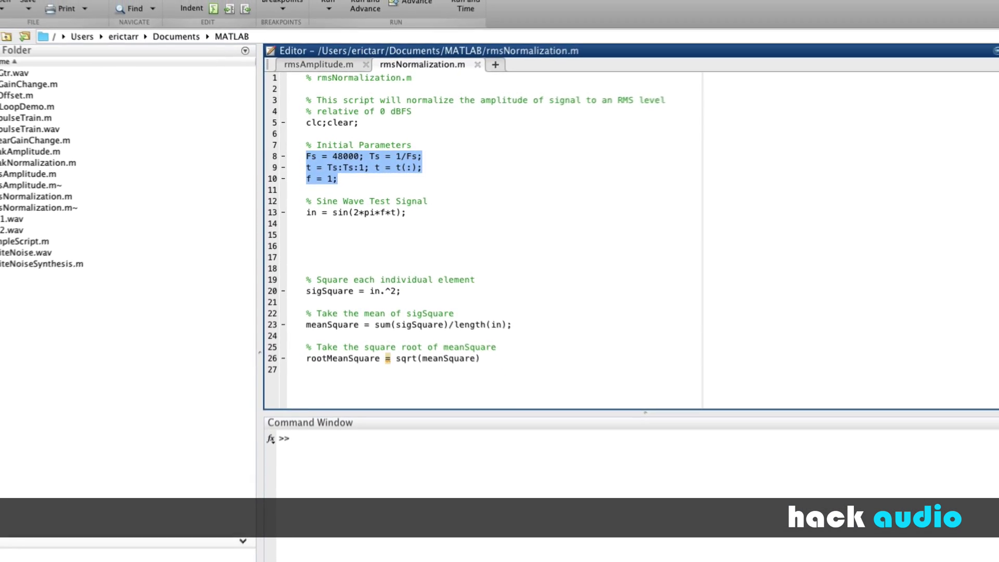
key(F5)
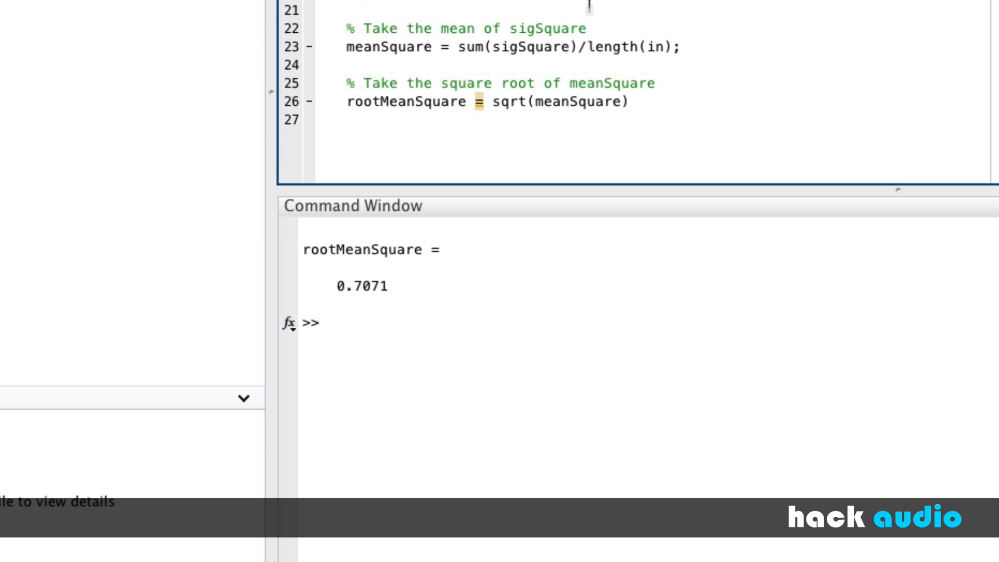
Step: Insert a commented line rootMeanSquare_dB = 20*log10(rootMeanSquare/1) below the RMS calculation
click(537, 127)
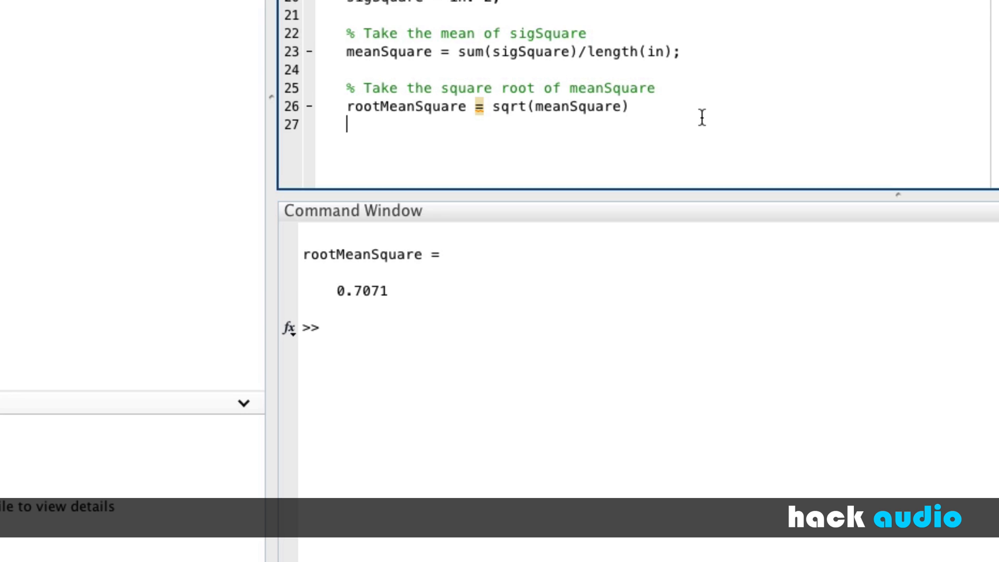
key(Return)
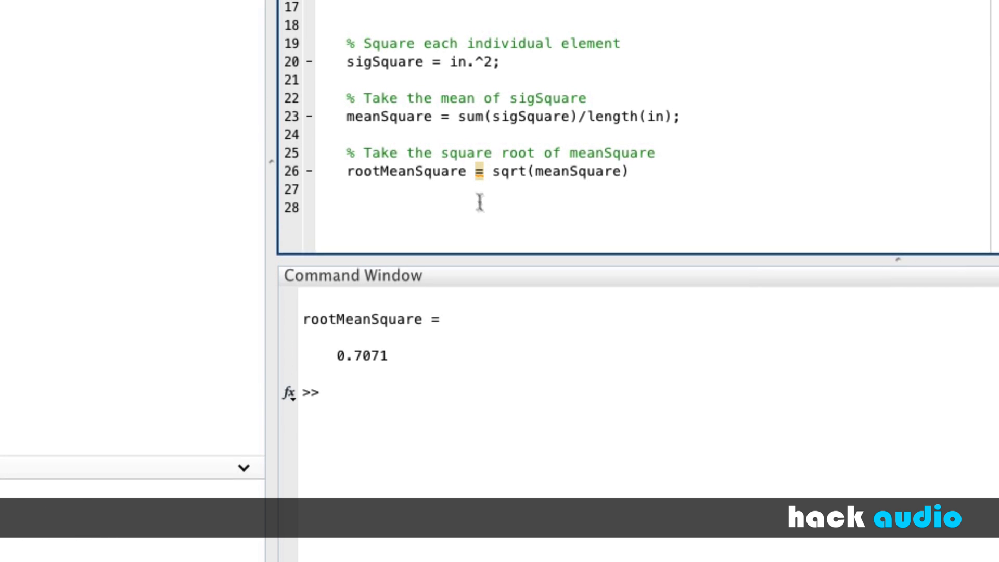
text(% C)
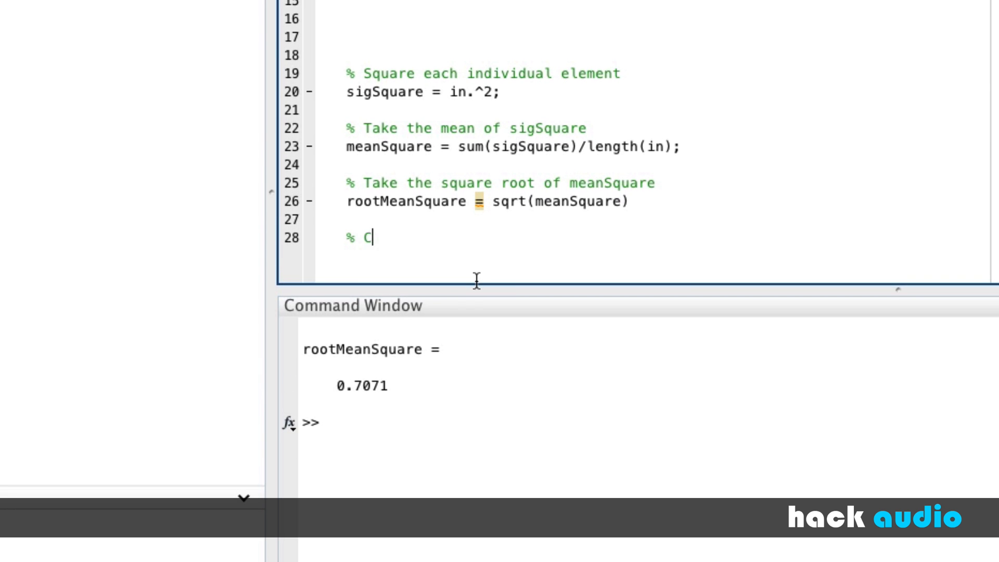
text(onvert )
text(result to d)
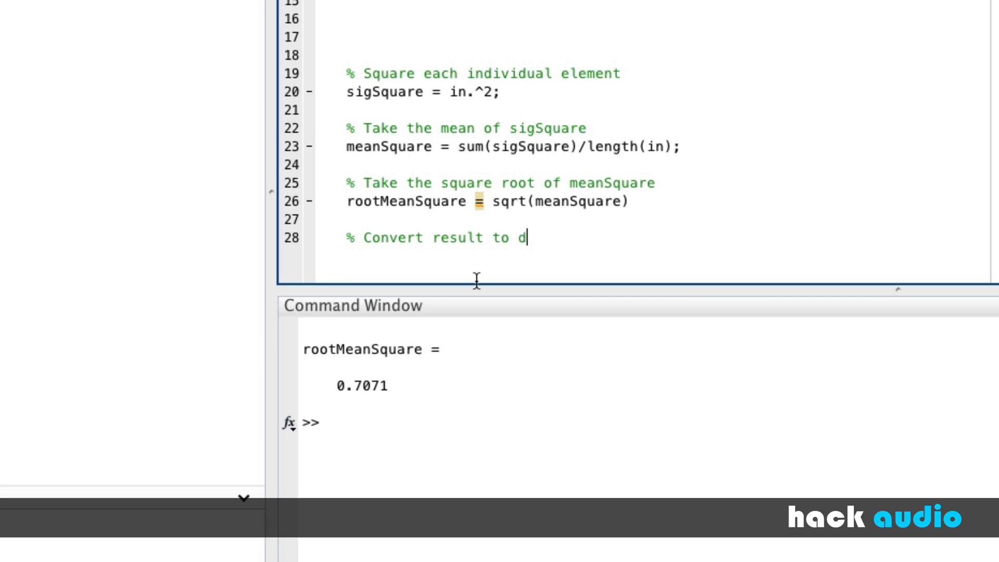
text(ecibel scale)
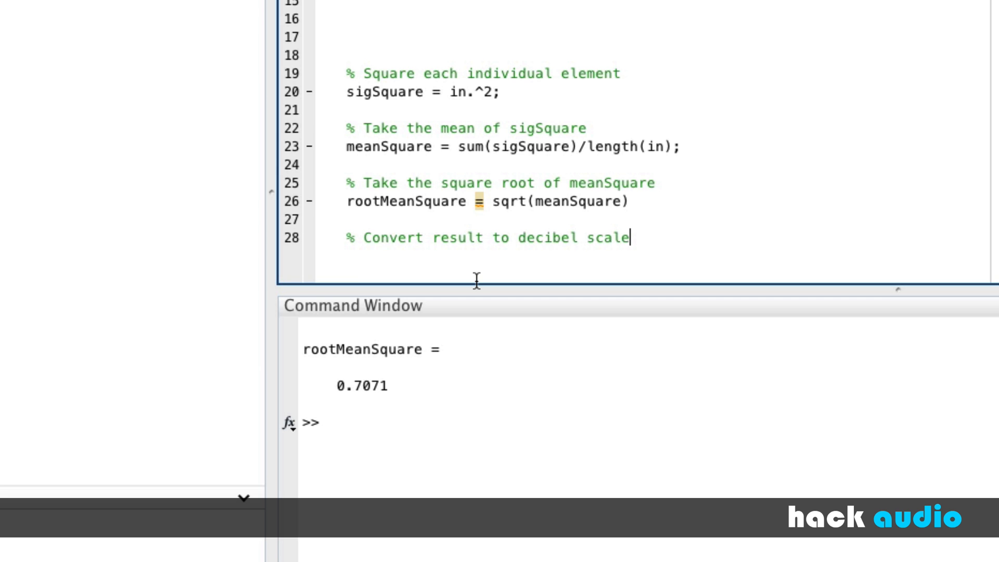
key(Return)
text(rootMean)
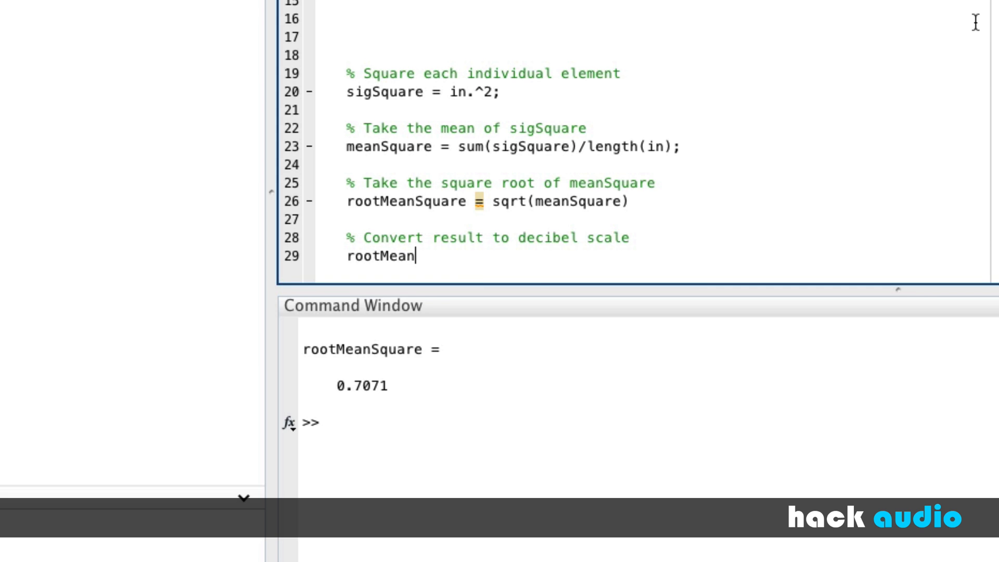
text(Squr)
text(are_)
text(dB)
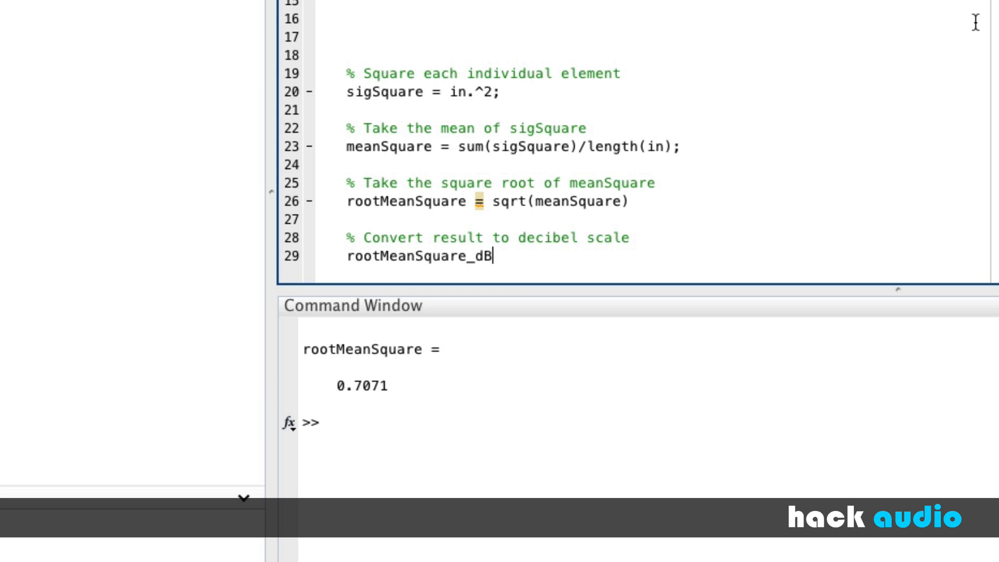
text(= )
text(20*)
text(log10()
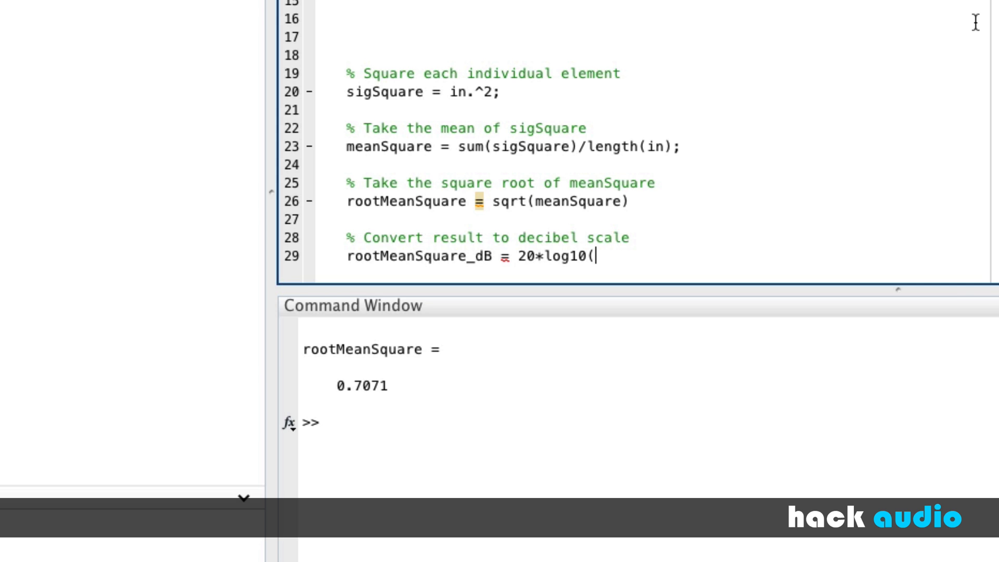
text(rootMeanS)
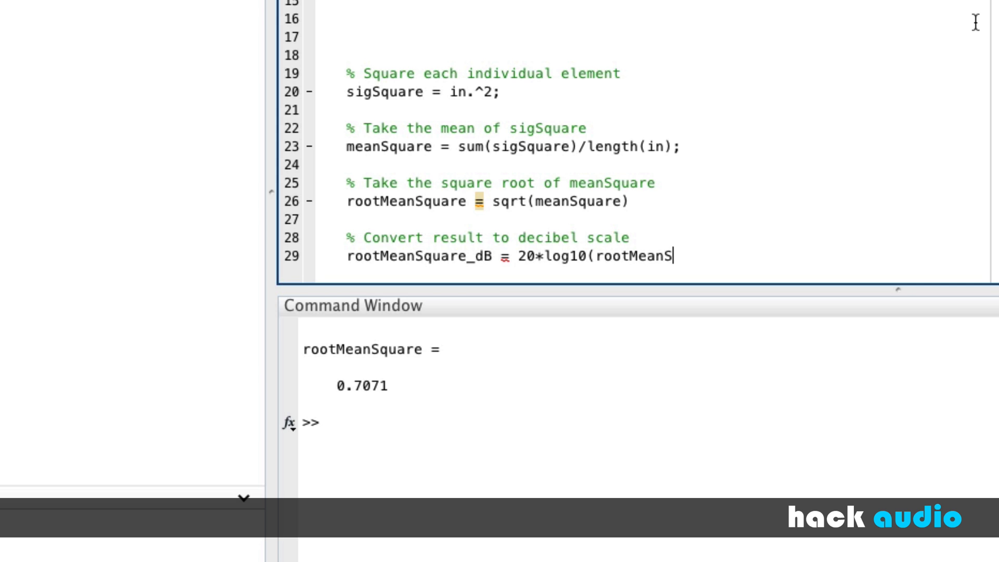
text(quare/1)
text())
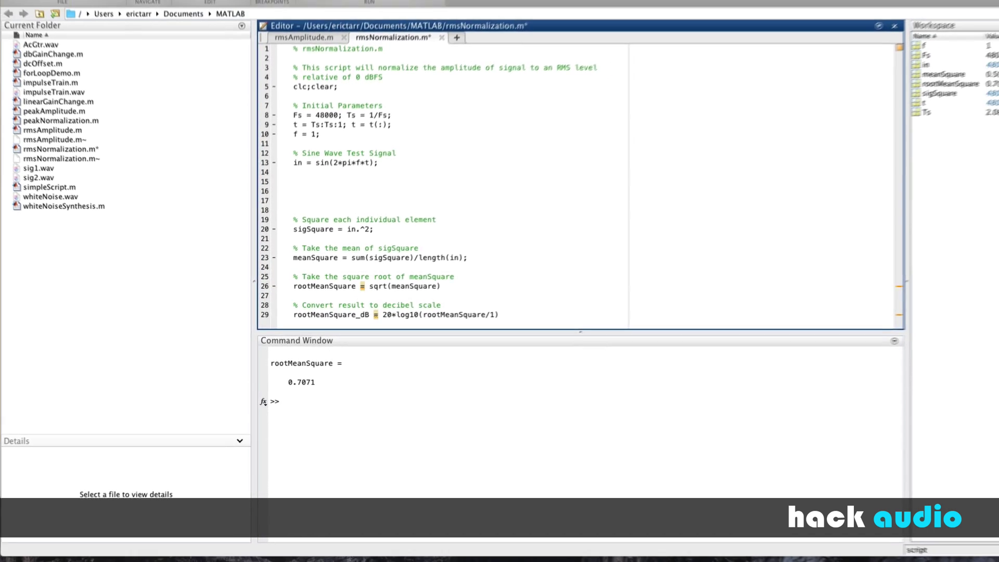
Step: Run the script so it prints rootMeanSquare_dB = -3.0103
key(F5)
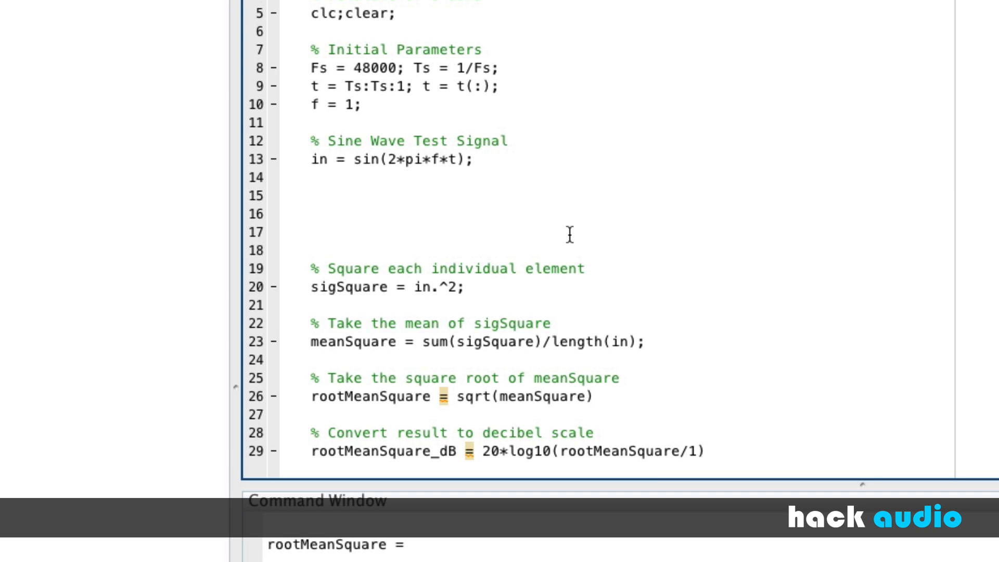
text(% )
text(Scale the ampl)
text(itu)
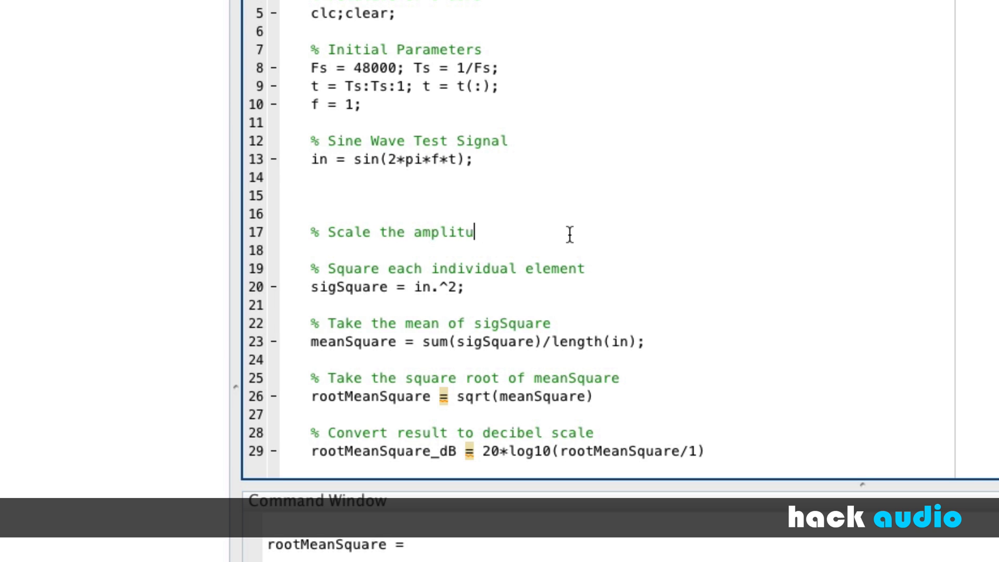
text(de of inp)
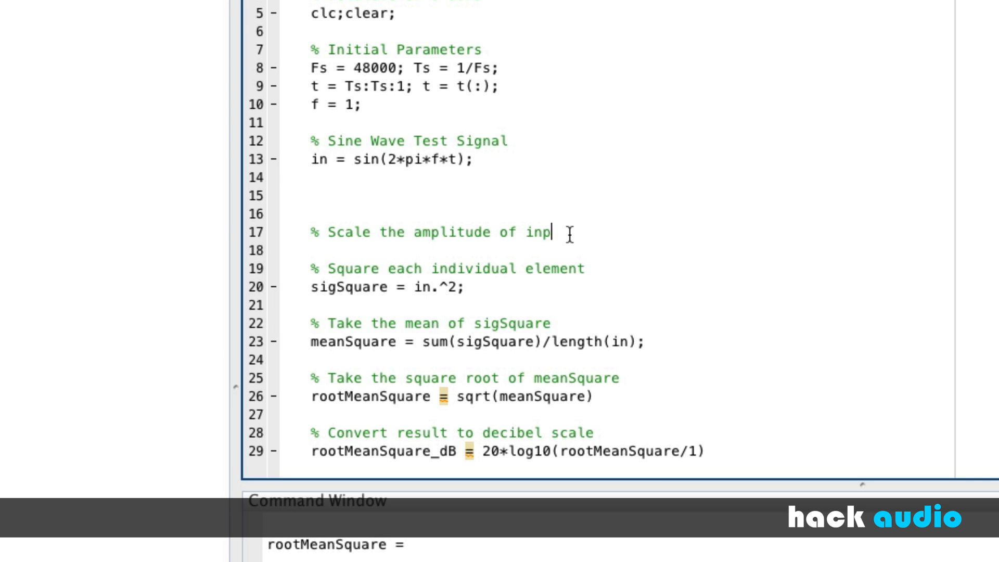
text(ut sign)
text(al)
Step: Replace in with out in sigSquare = in.^2 on line 21 and enlarge the editor area
key(Return)
text(out)
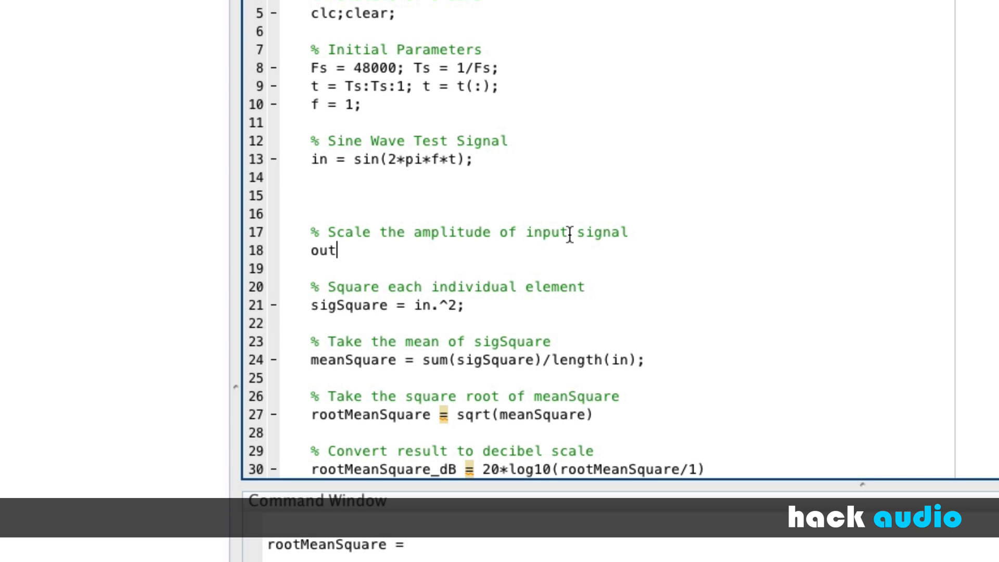
text( = in)
text(*)
text(a;)
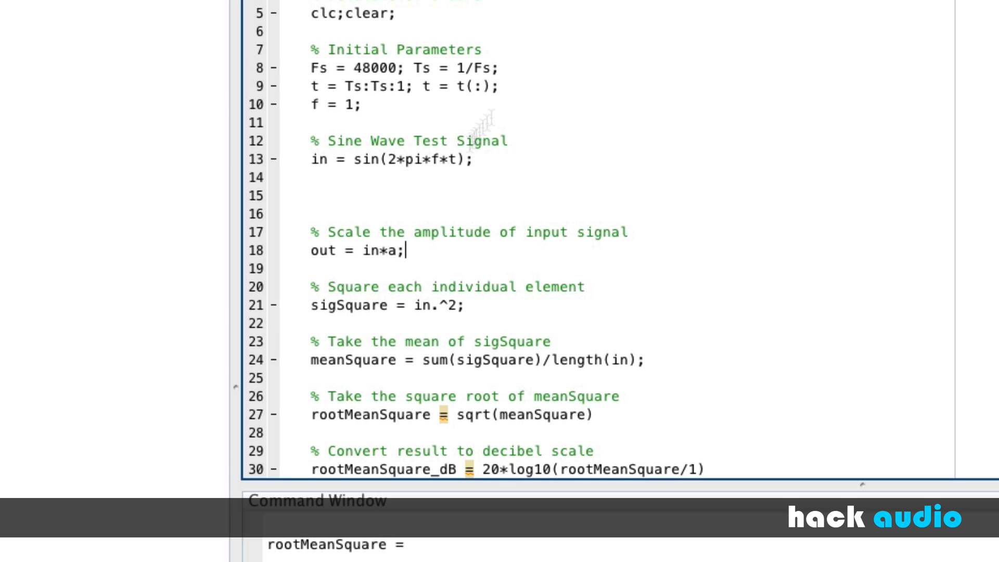
click(430, 306)
drag(430, 305, 413, 306)
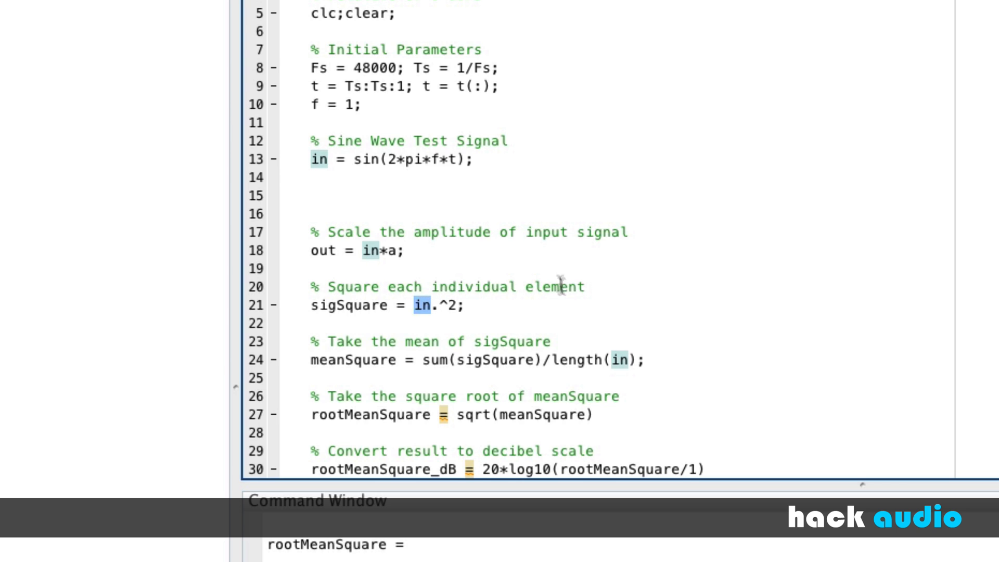
text(out)
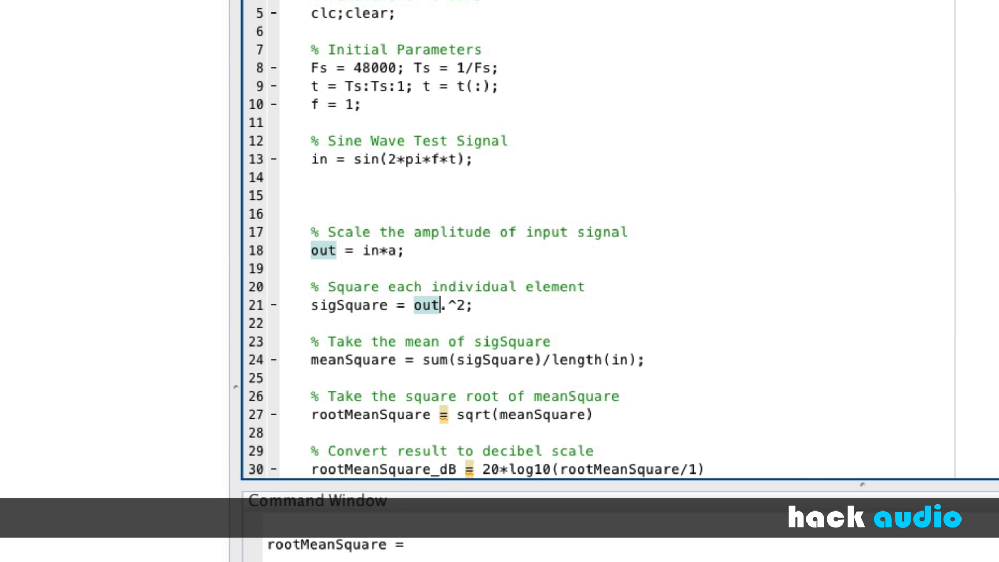
drag(838, 484, 839, 538)
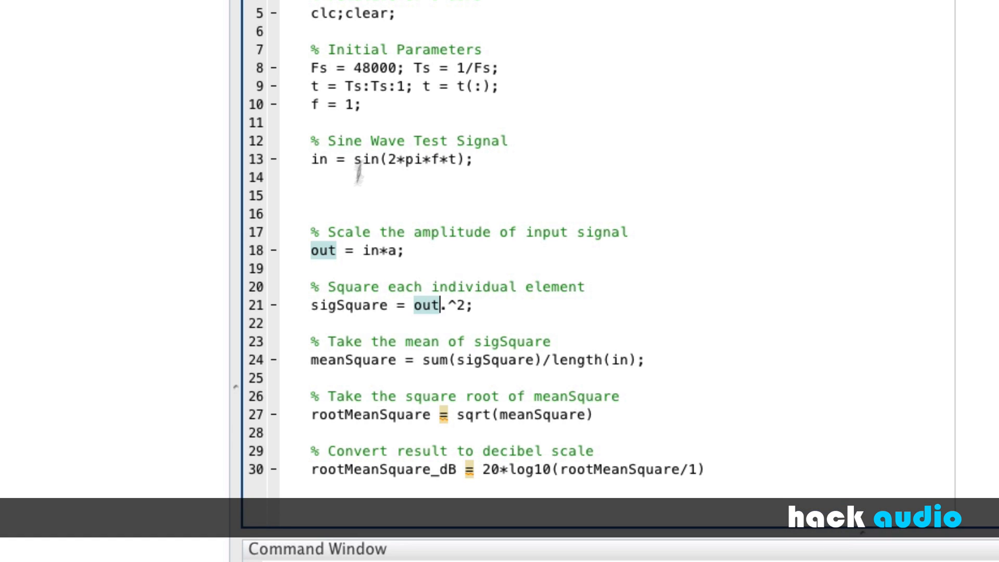
Step: On line 15 add the comment '% Put in the desired level on the dB scale' and R_dB = -6;
click(335, 196)
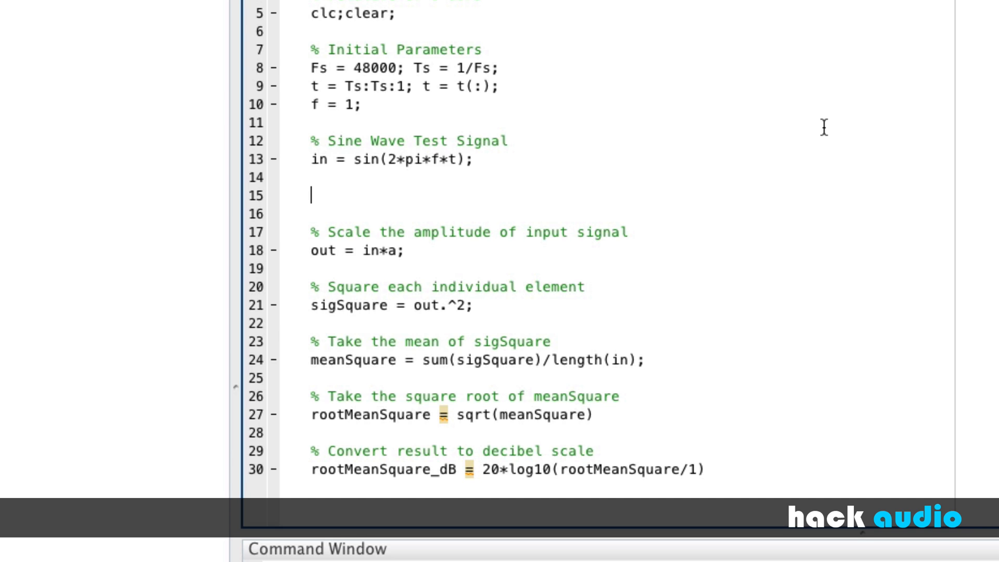
text(% P)
text(ut in the de)
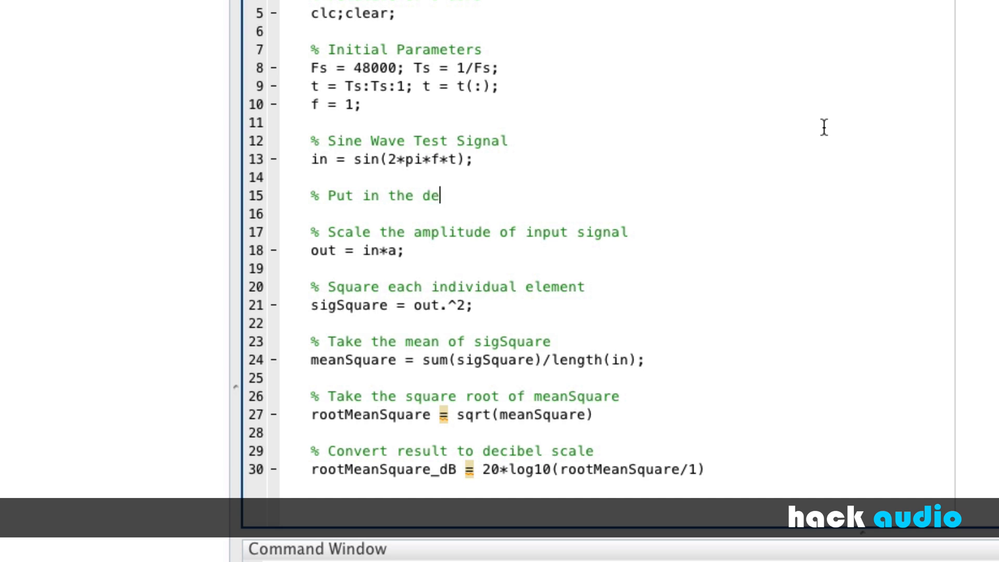
text(sired level )
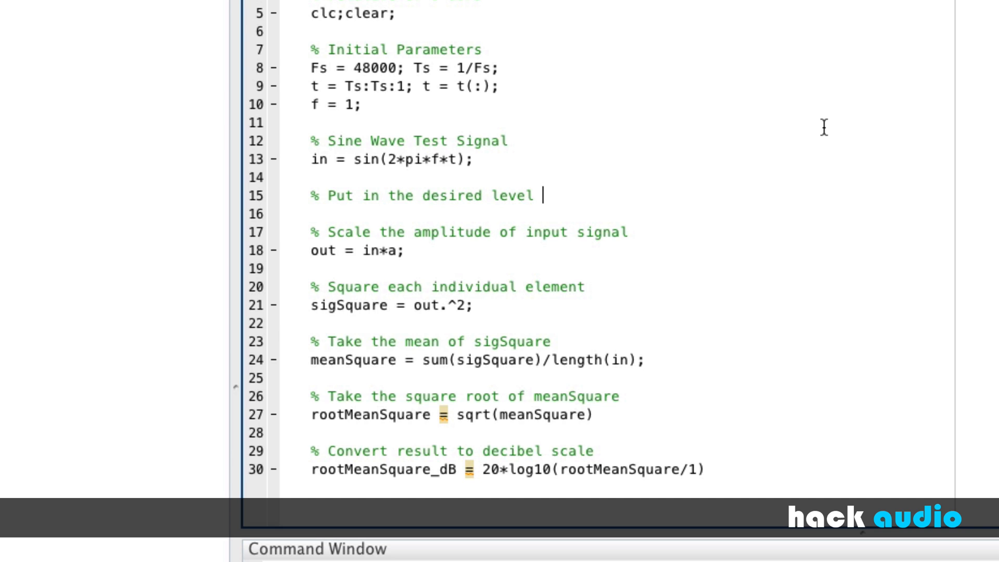
text(on the d)
text(B scale)
key(Return)
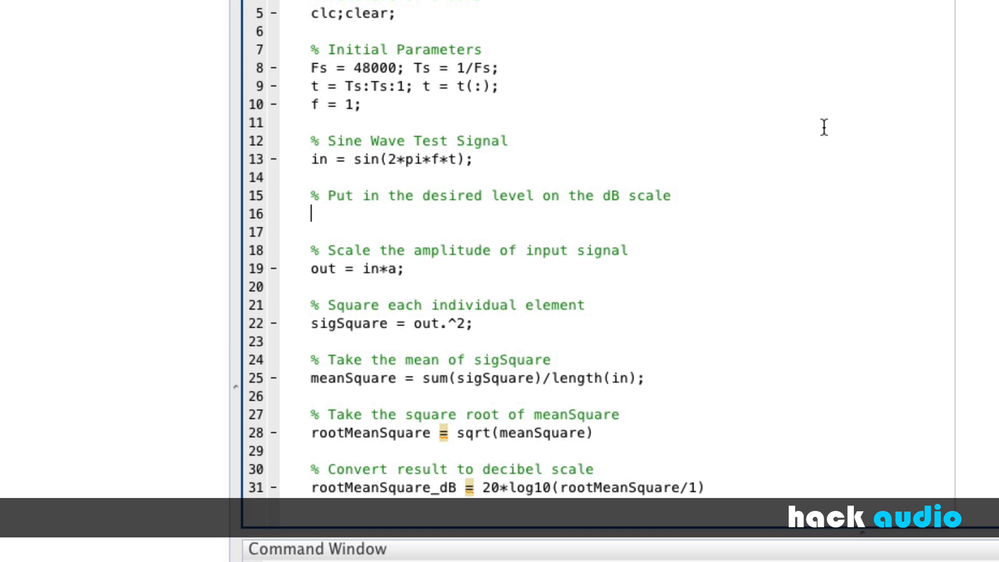
text(R_dB = )
text(-6)
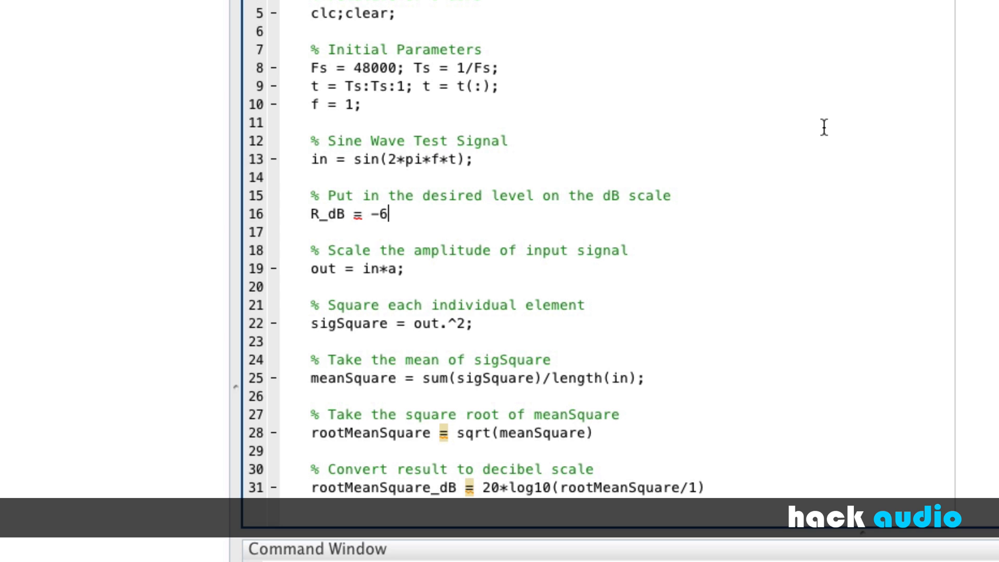
text(;)
key(Return)
key(Return)
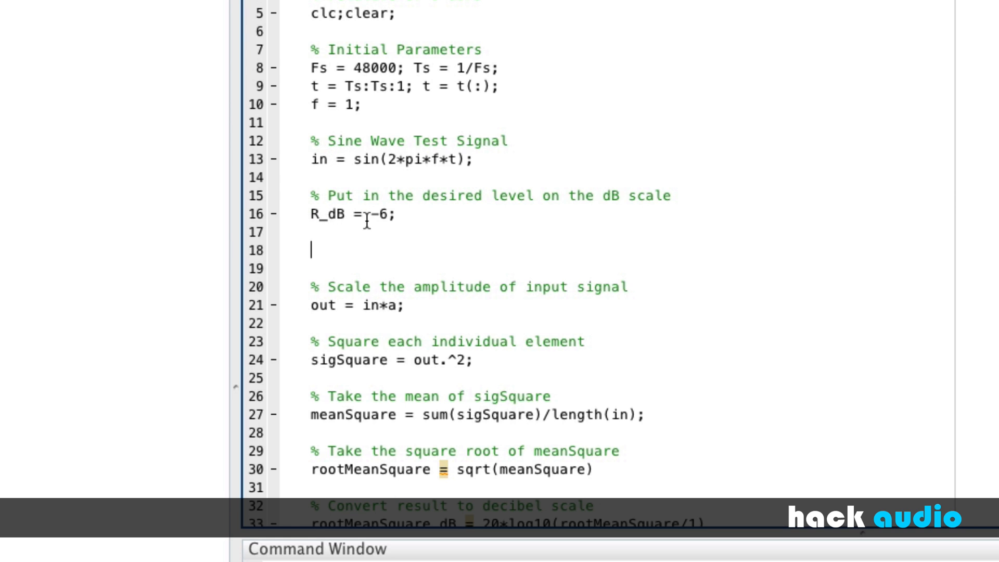
text(% )
text(Convert des)
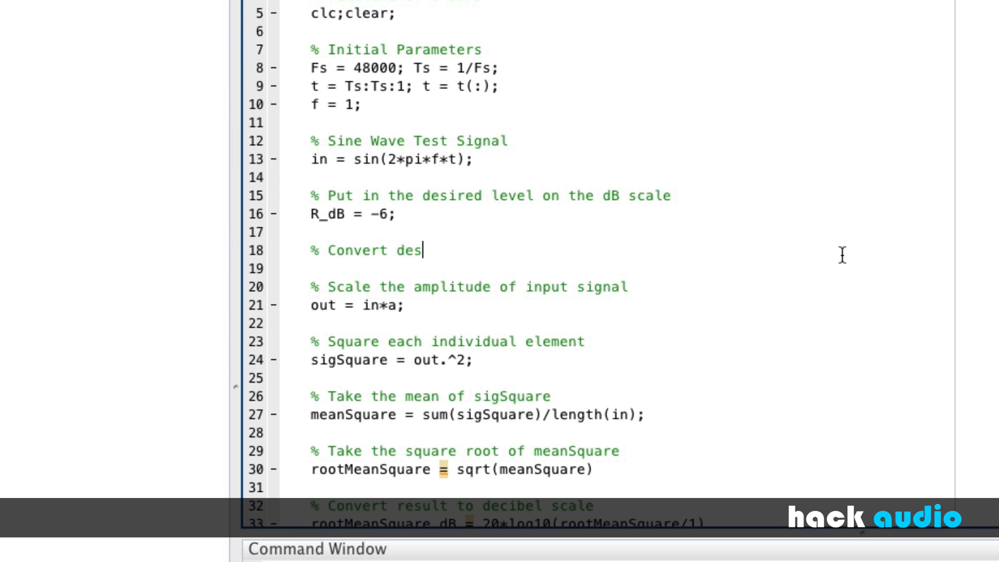
text(ired level to l)
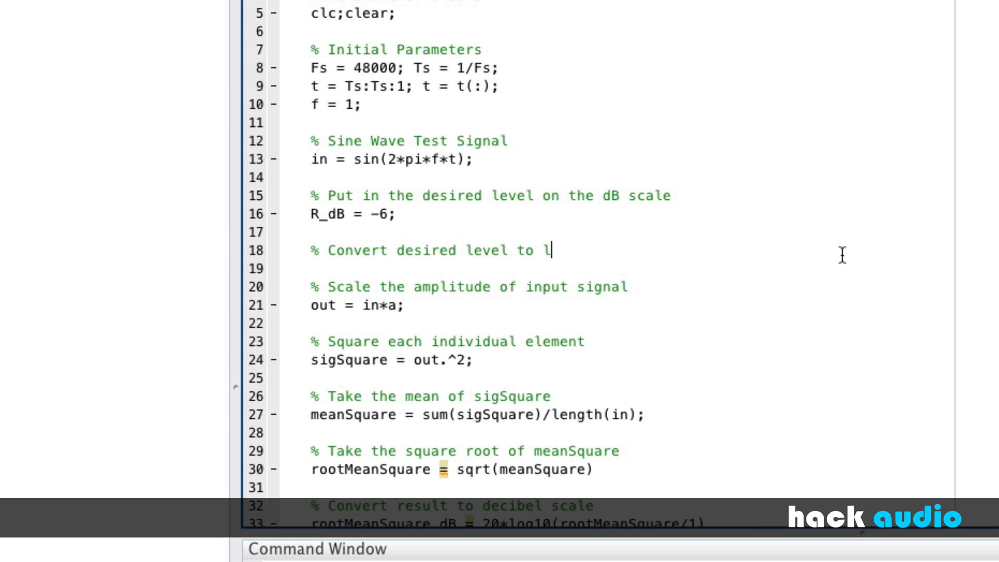
text(inear scal)
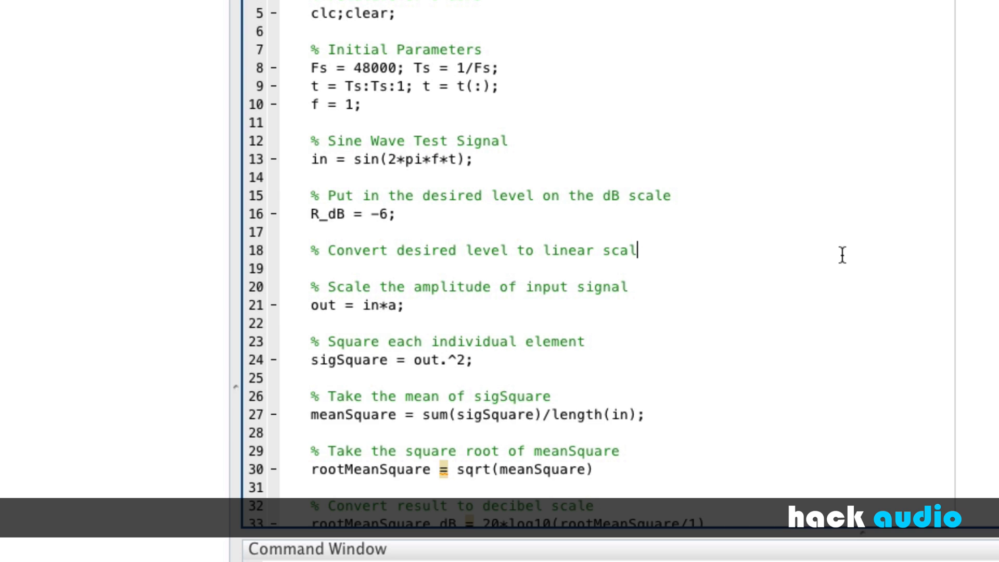
text(e)
Step: Add the comment '% Convert desired level to linear scale' and R = 10^(R_dB/20);
key(Return)
text(R = )
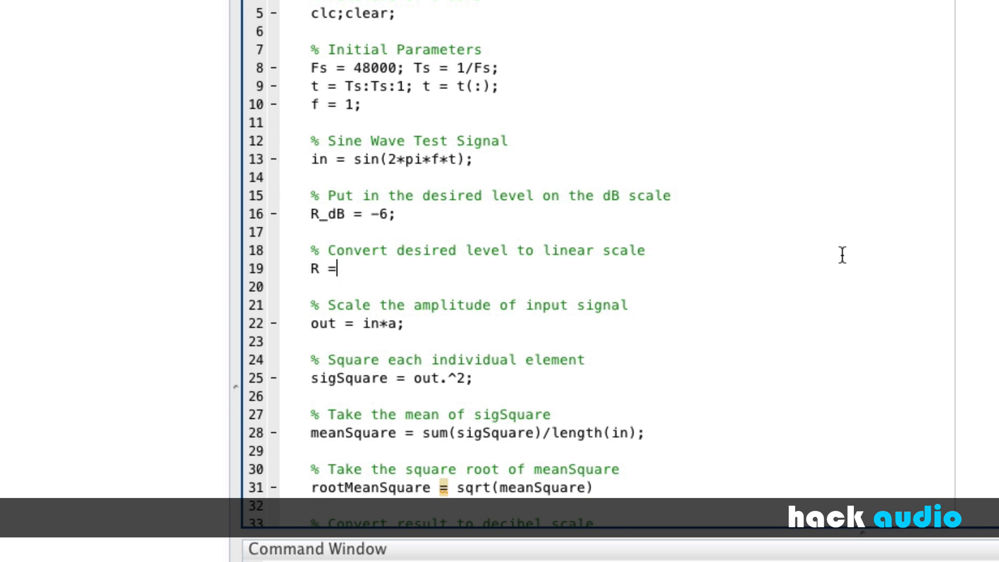
text(10)
text(^()
text(R_dB)
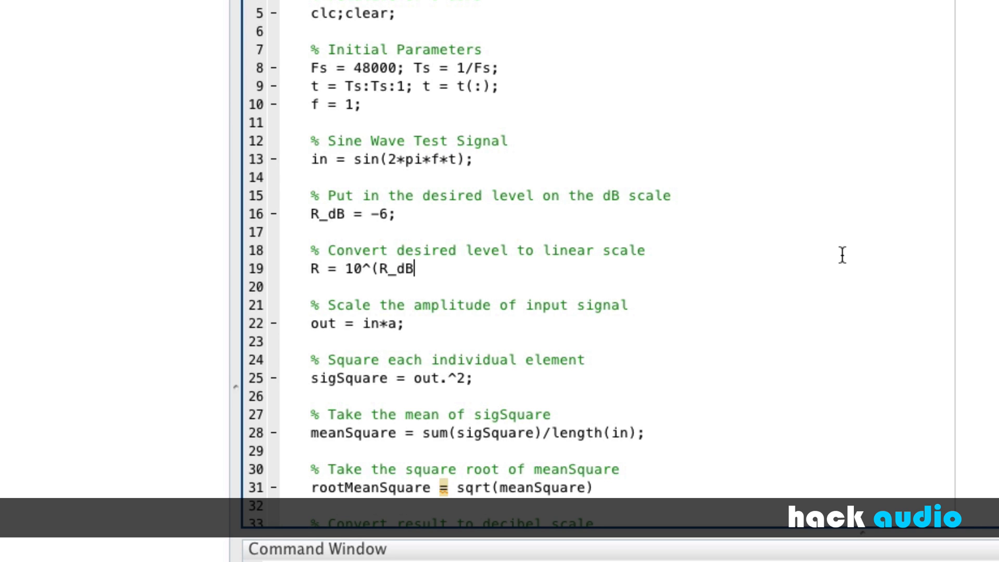
text(/20))
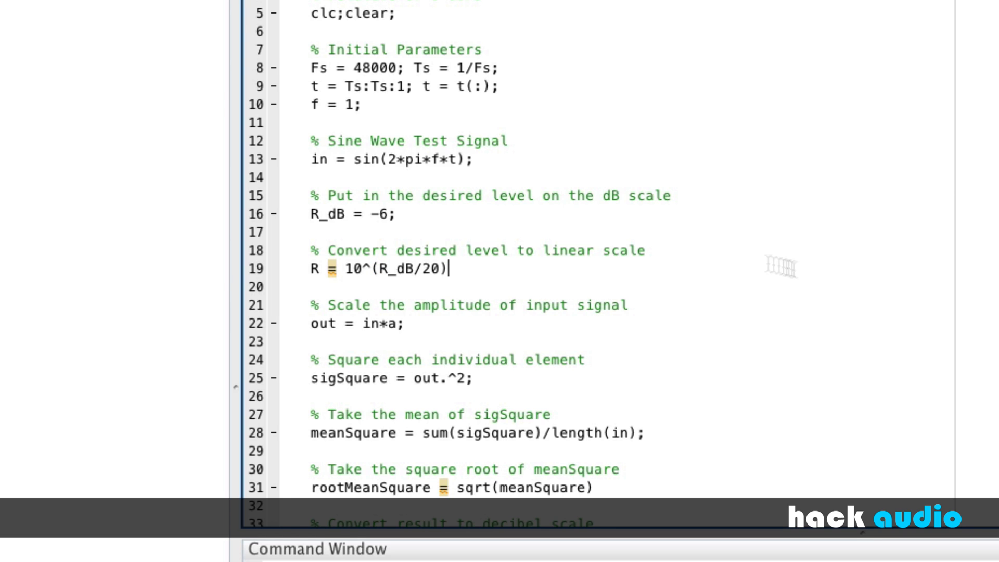
text(;)
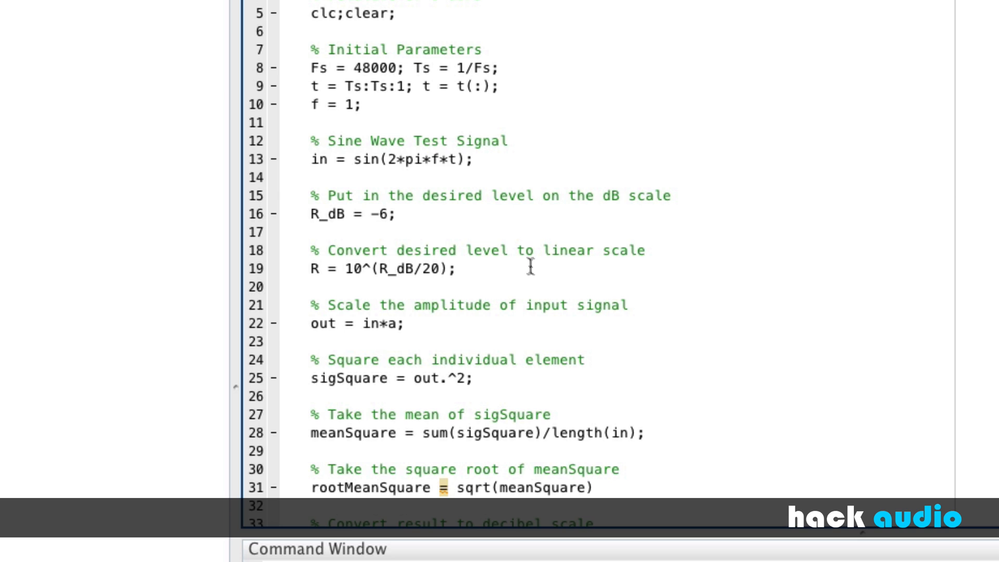
key(Return)
key(Return)
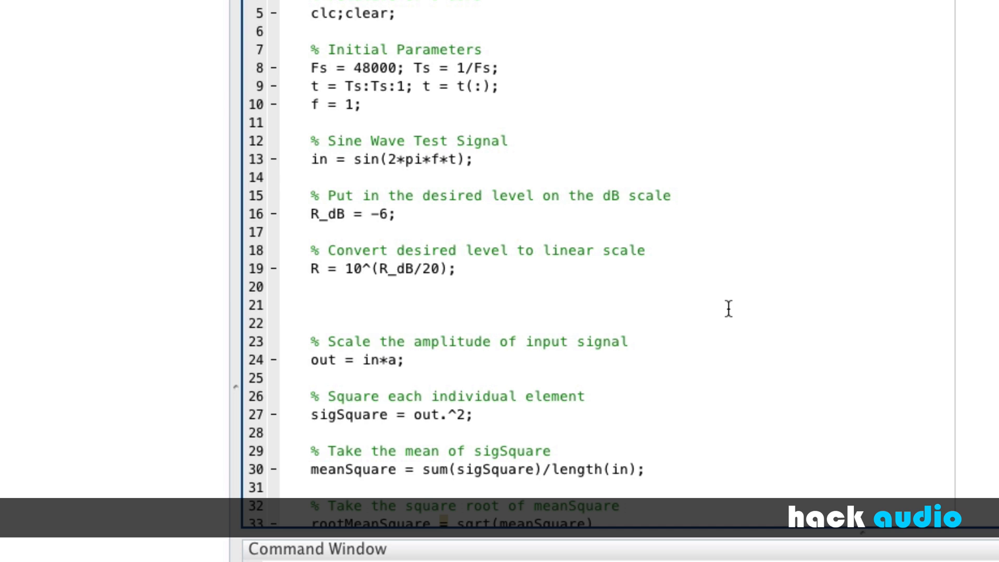
text(% Determin)
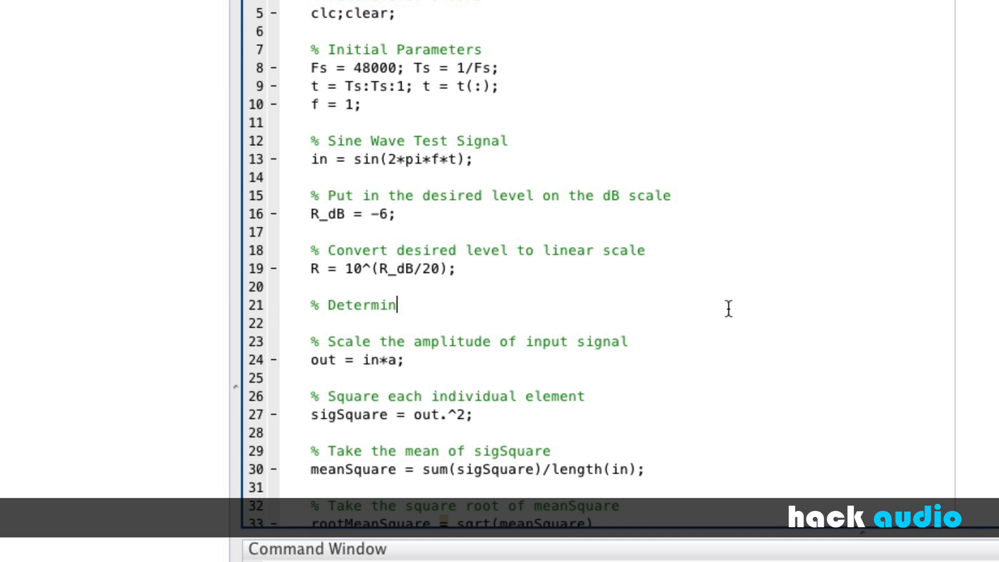
text(e scaling fac)
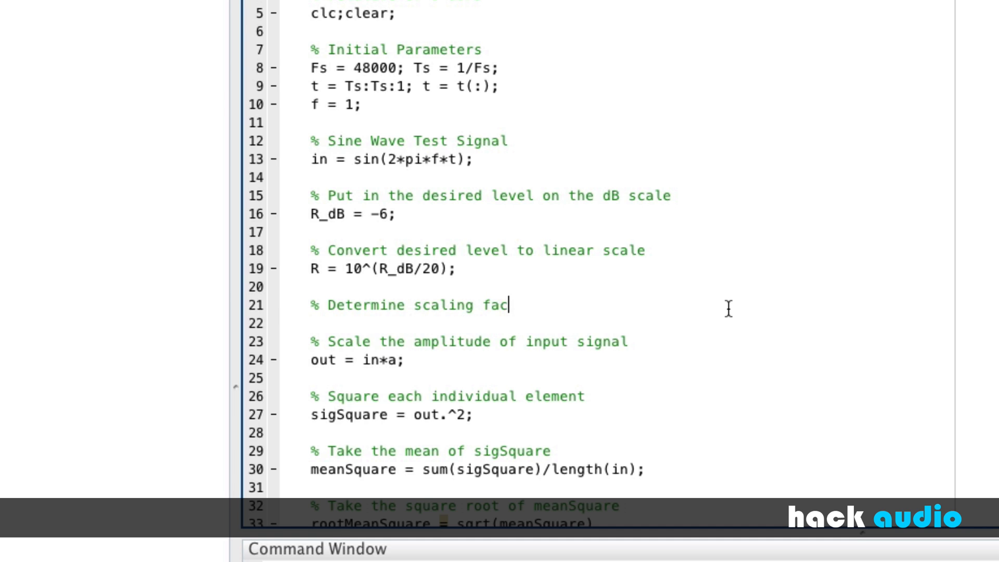
text(tor, a)
Step: Start the scaling-factor line a = sqrt((length(in)*R^2)...); with its numerator
key(Return)
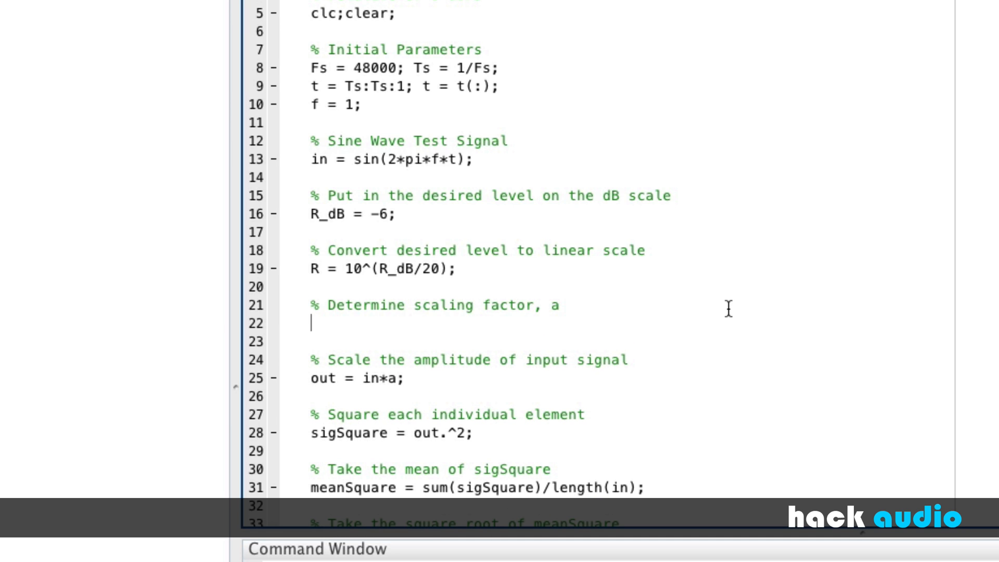
text(a = )
text(sqrt()
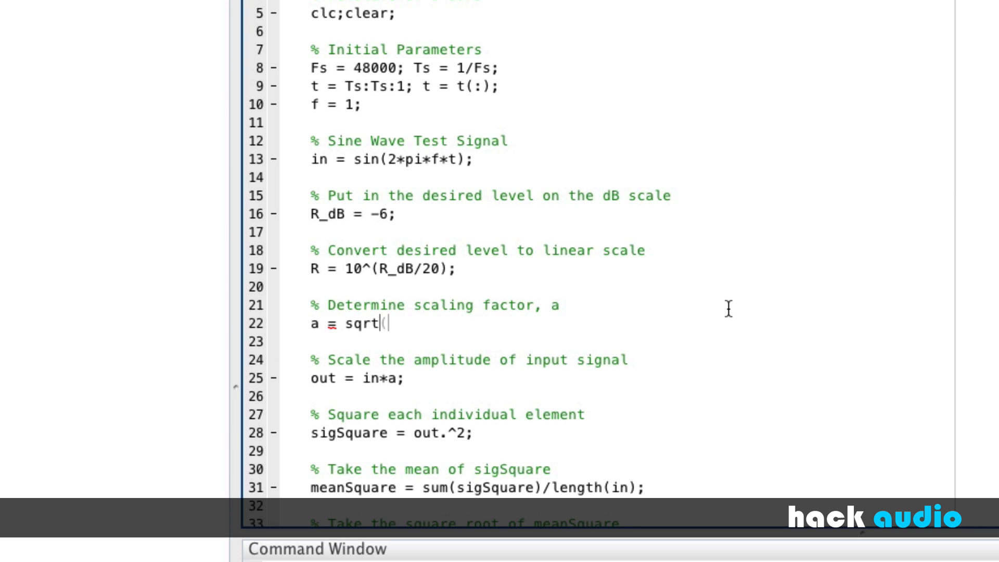
text(( );)
key(Left)
key(Left)
text(()
text()/()
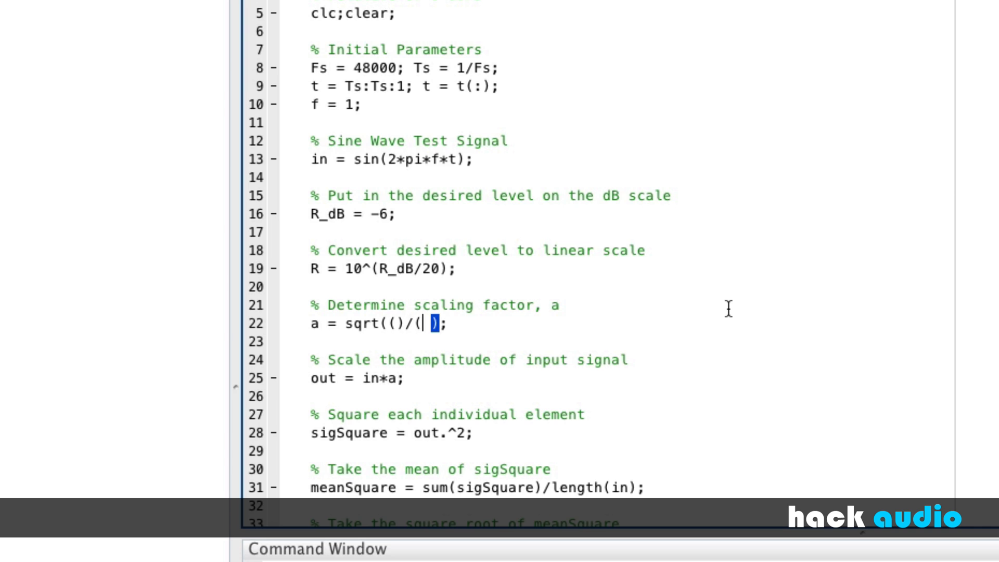
text())
key(Delete)
key(Left)
key(Left)
key(Left)
key(Left)
text(lengt)
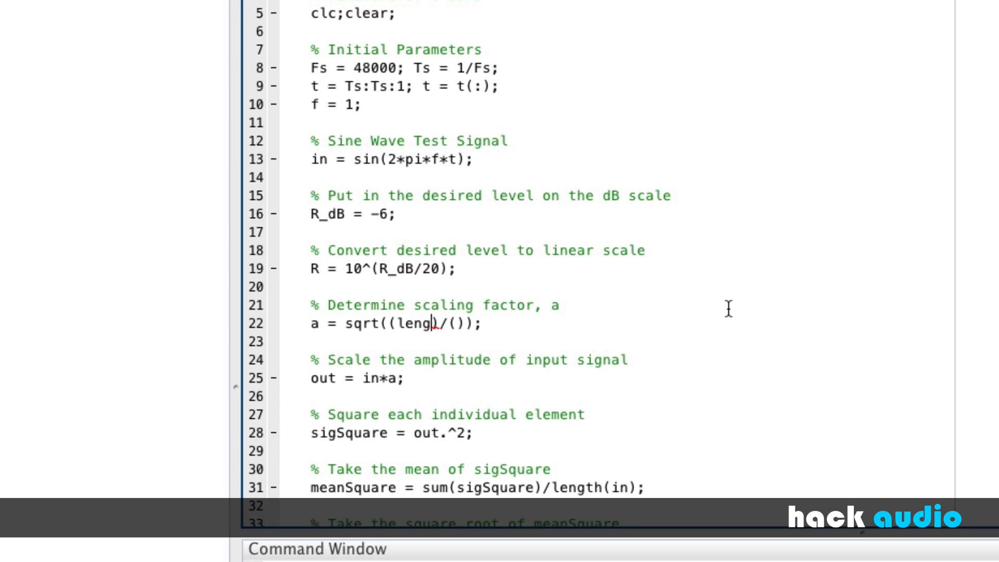
text(h(in)
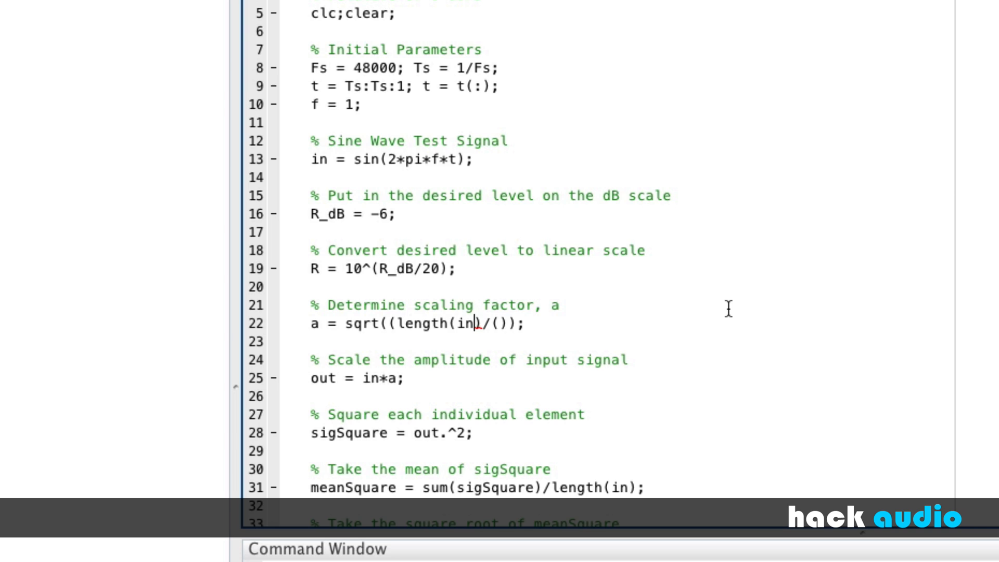
text()*)
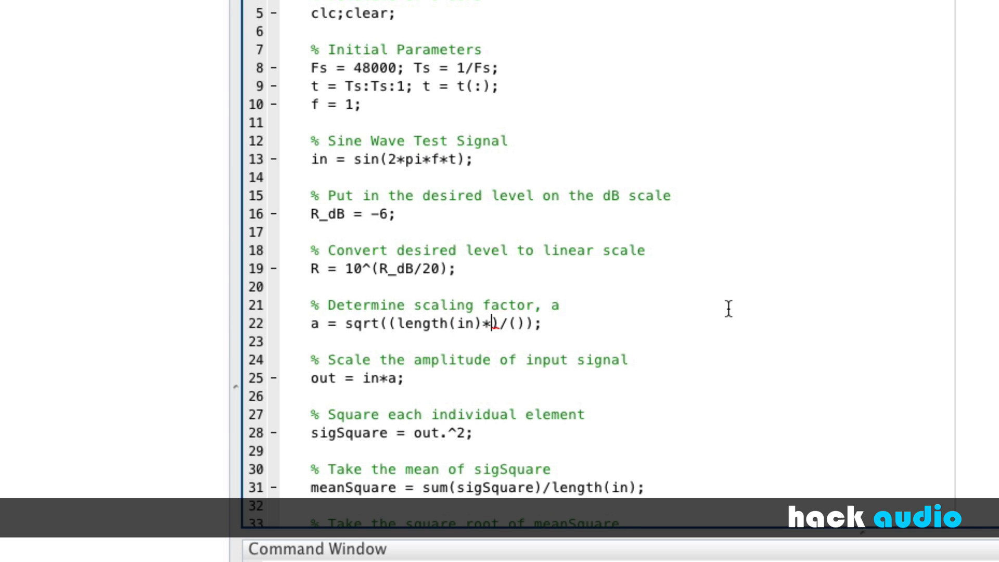
text(R)
text(^2)
Step: Complete the denominator as sum(in.^2) so a = sqrt((length(in)*R^2)/(sum(in.^2)));
click(544, 323)
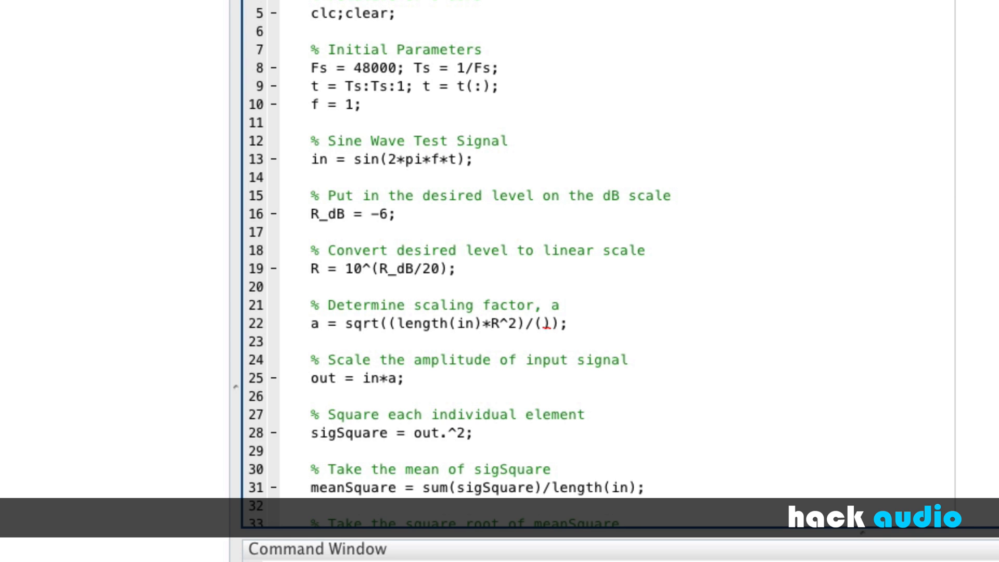
text(su)
text(m())
key(Left)
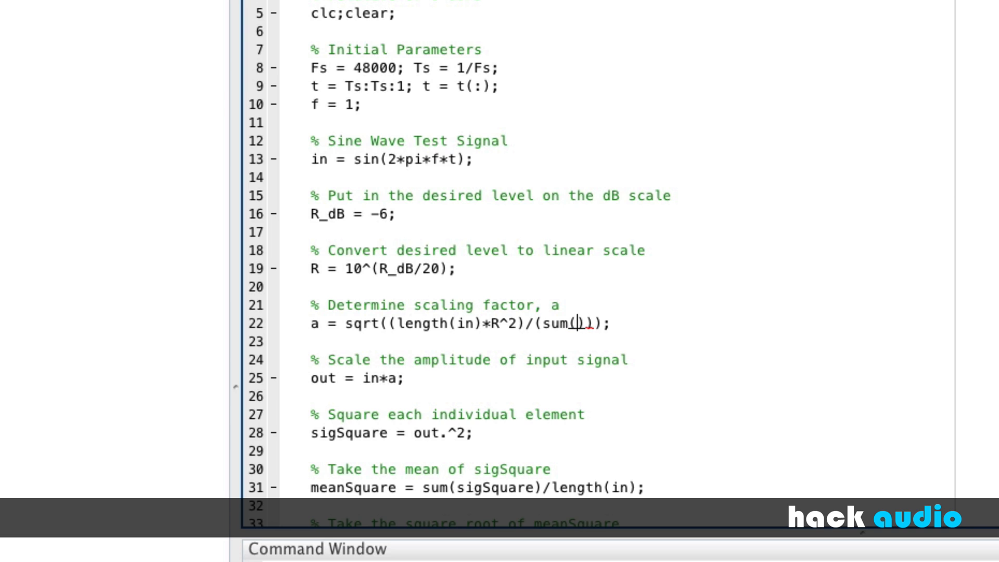
text(in.)
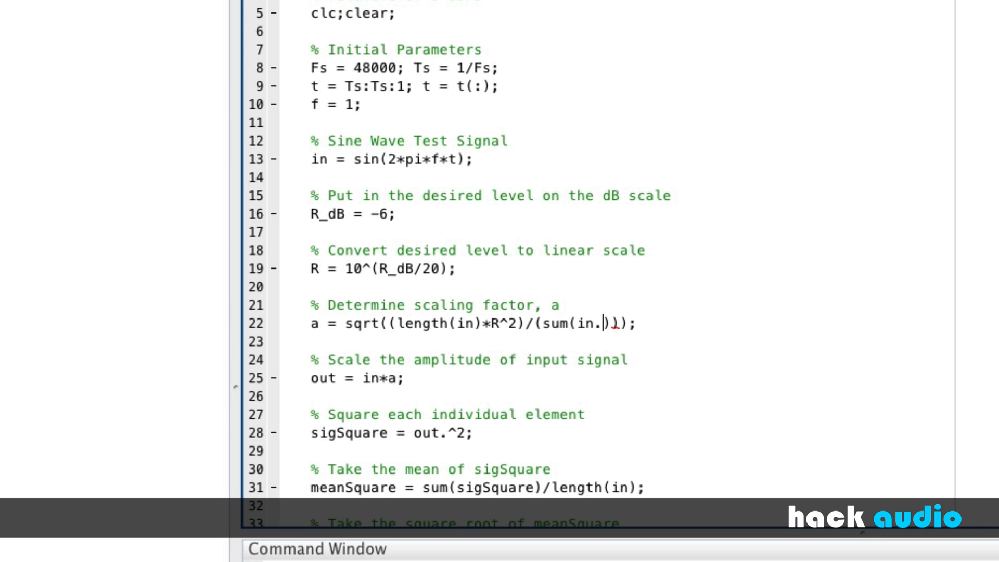
text(6)
key(BackSpace)
text(^2)
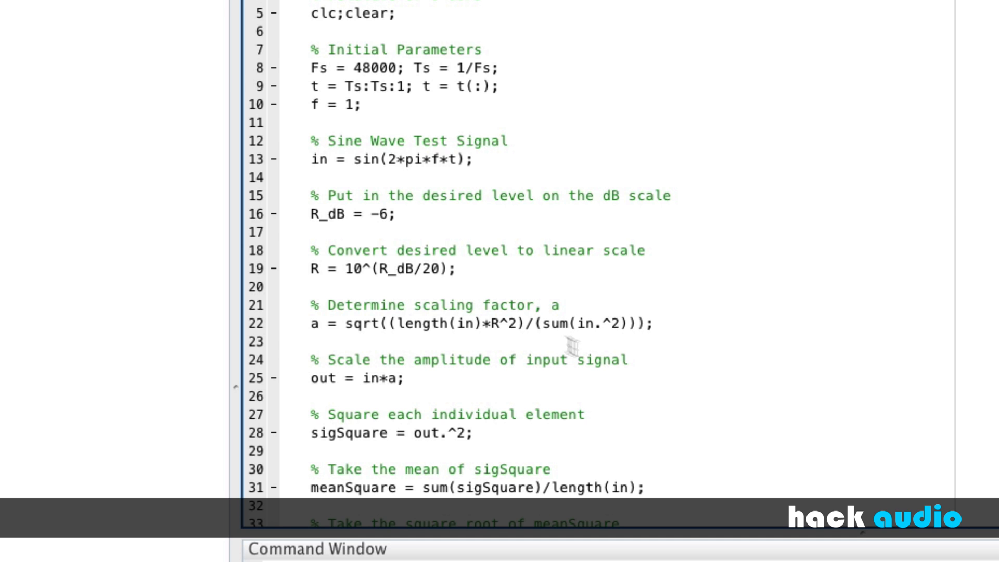
scroll(531, 312, down, 2)
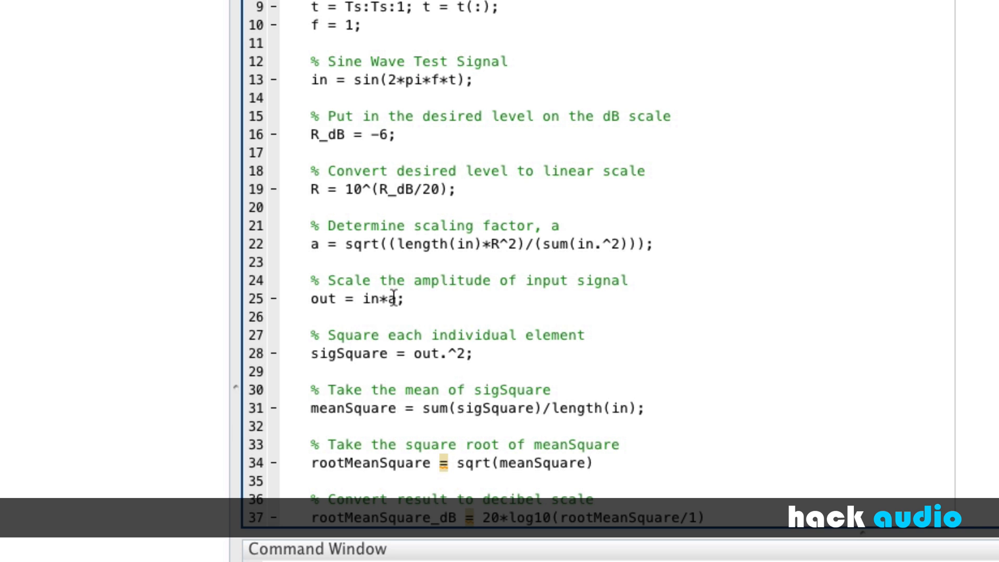
click(374, 298)
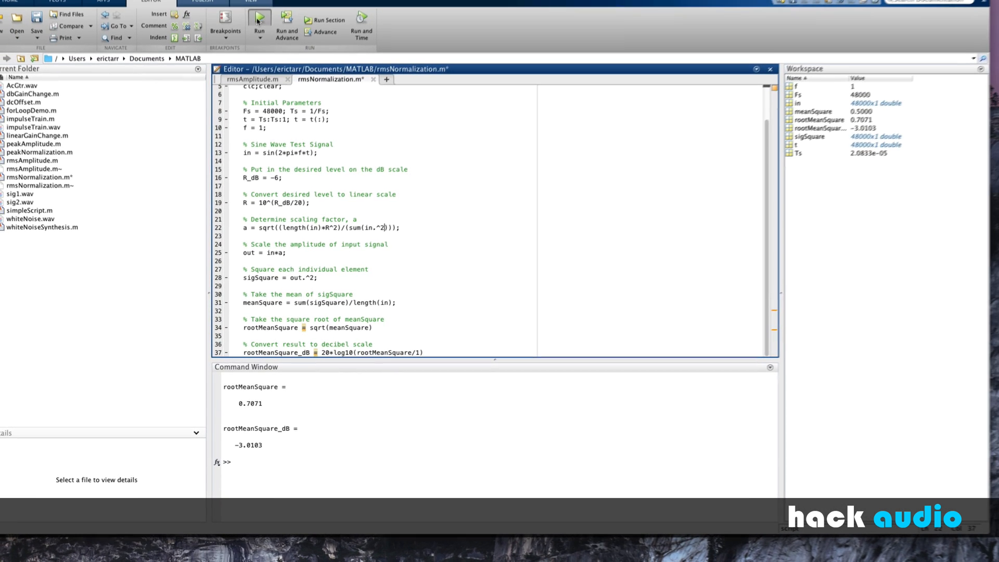
Step: Run the script with R_dB targets -6, -7, -3 and 0, ending with rootMeanSquare = 1.0000
key(F5)
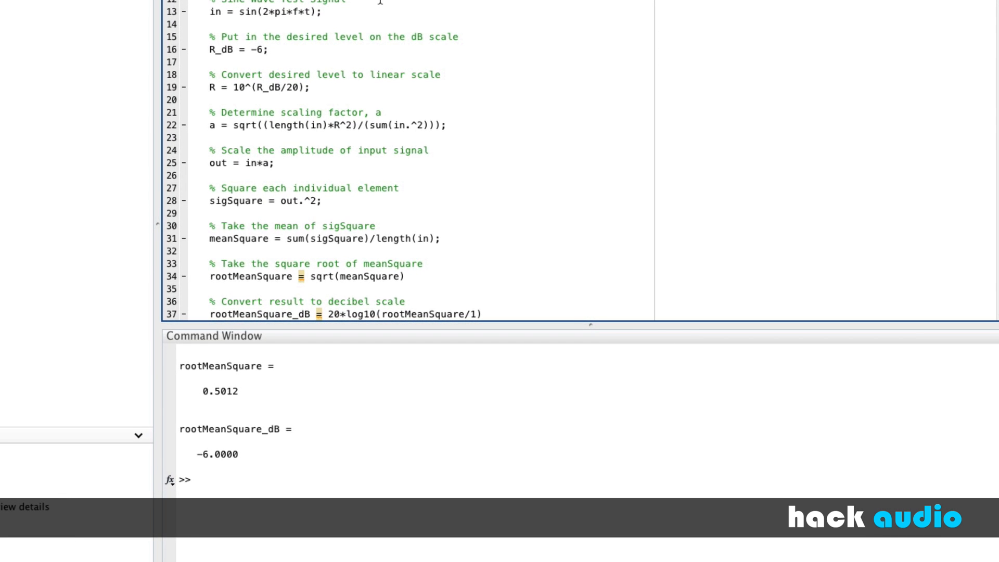
click(240, 49)
text(7)
key(F5)
text(3)
key(F5)
key(F5)
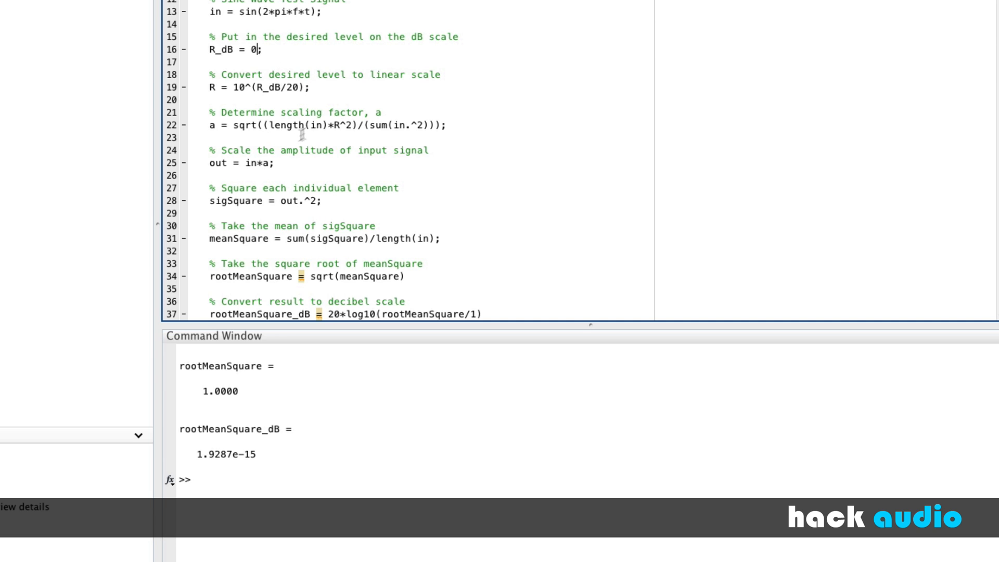
drag(274, 163, 240, 163)
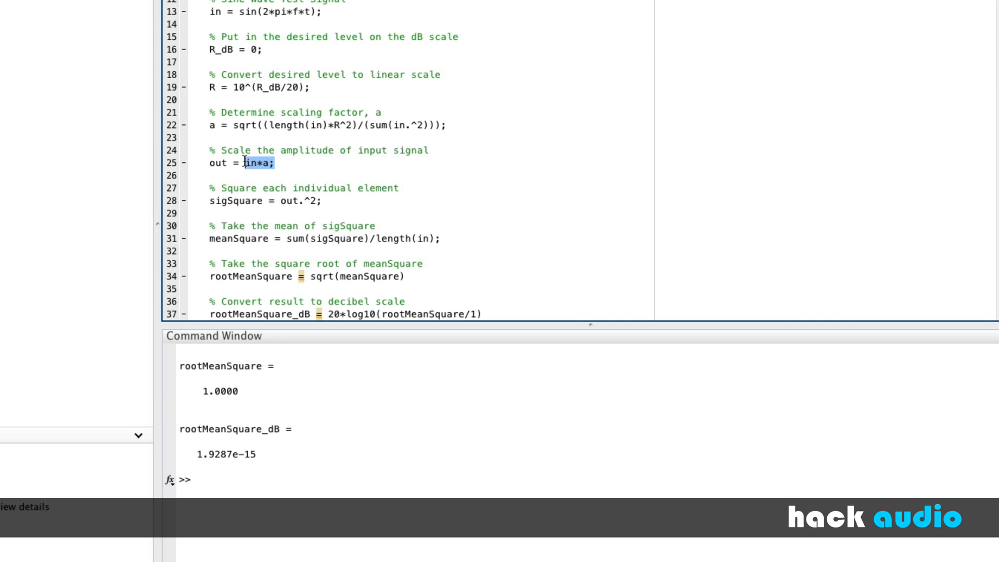